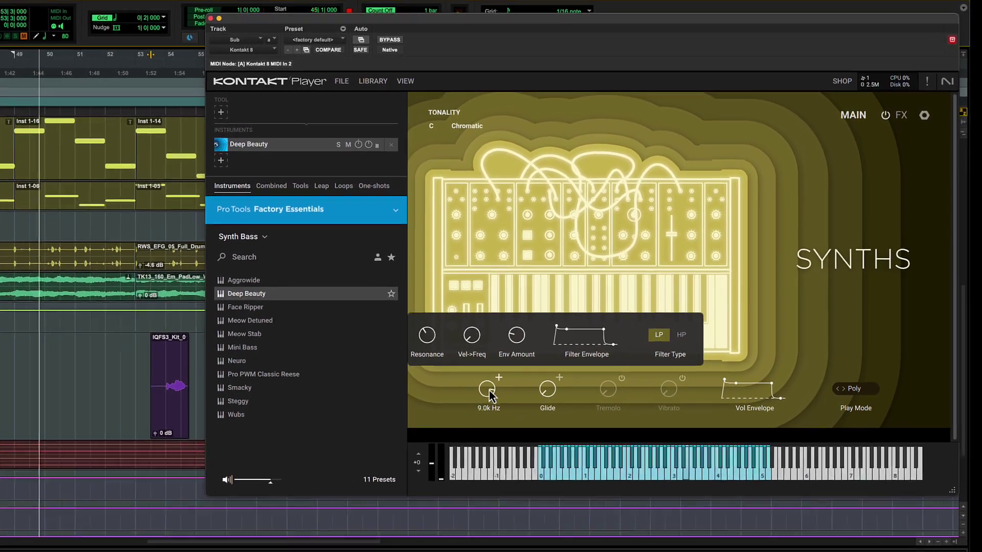
# - Open the instrument library browser and page through the suggested new instruments
pyautogui.moveTo(512, 372)
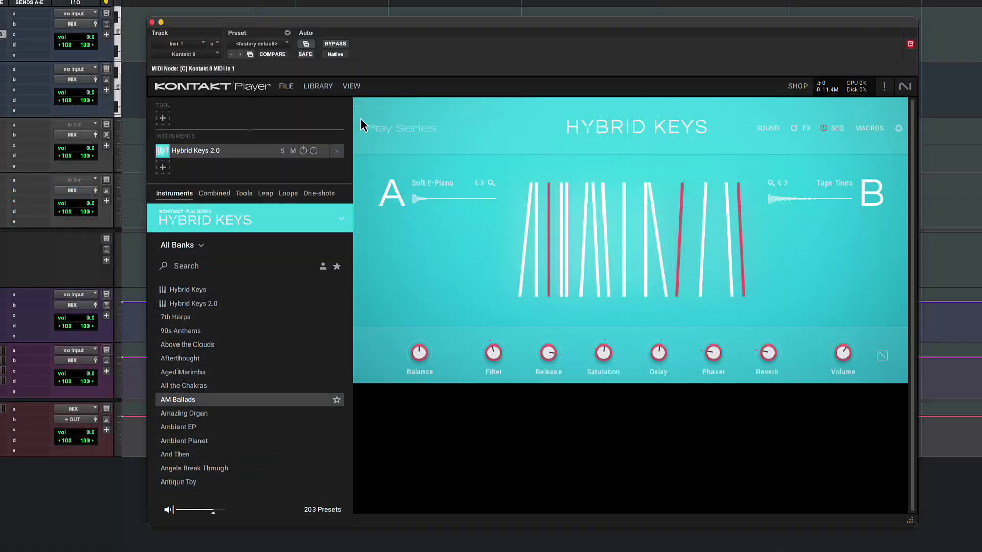
pyautogui.click(318, 87)
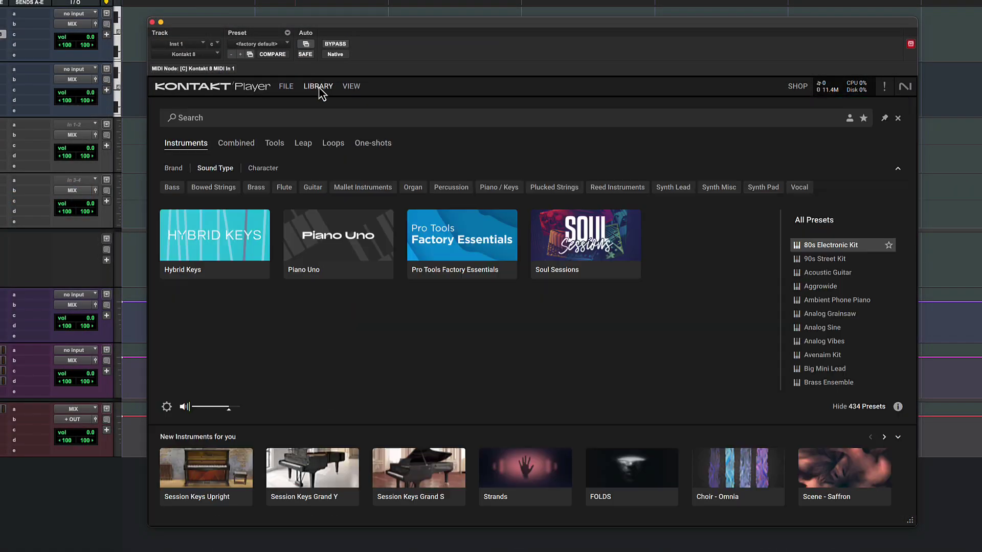
pyautogui.click(884, 436)
pyautogui.click(884, 437)
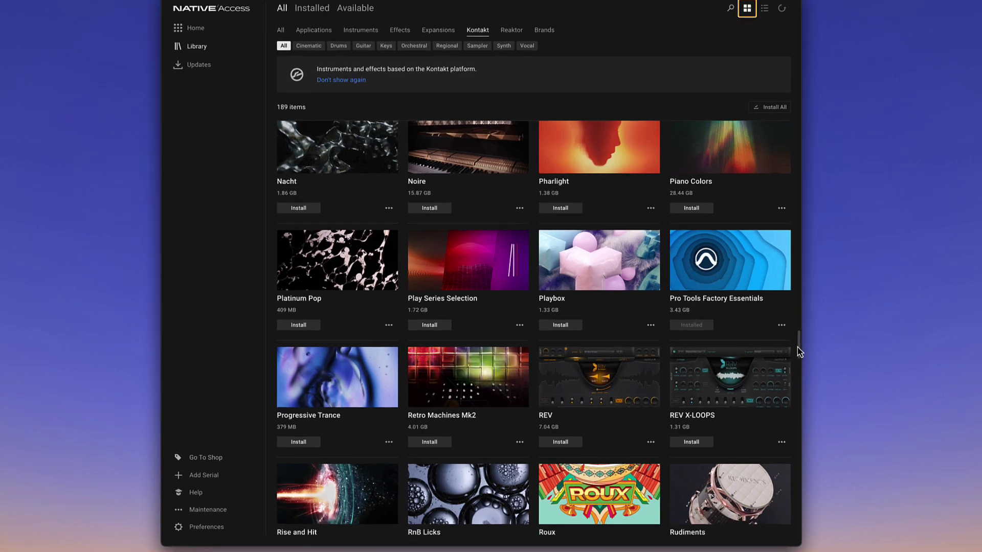
pyautogui.scroll(-3, 821, 350)
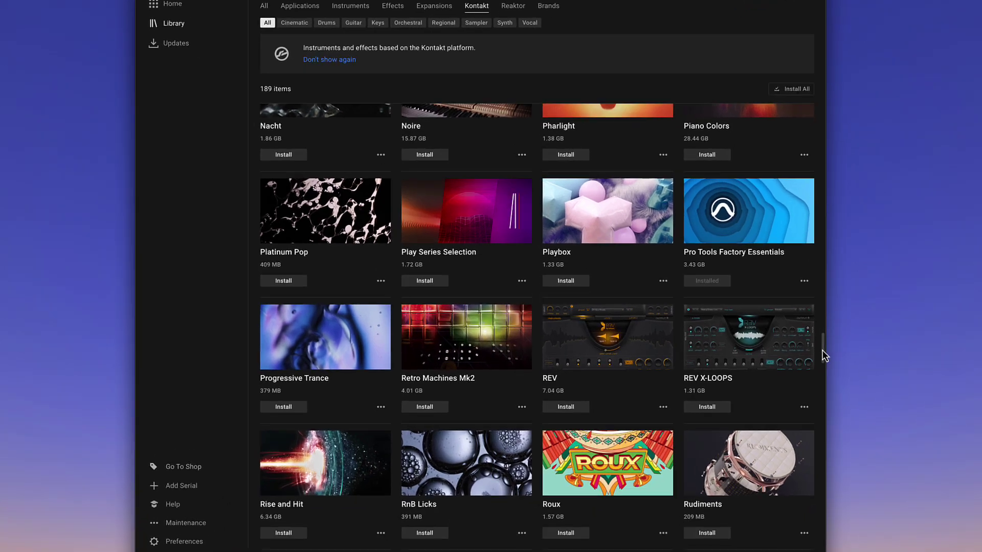
pyautogui.moveTo(846, 355); pyautogui.dragTo(874, 377)
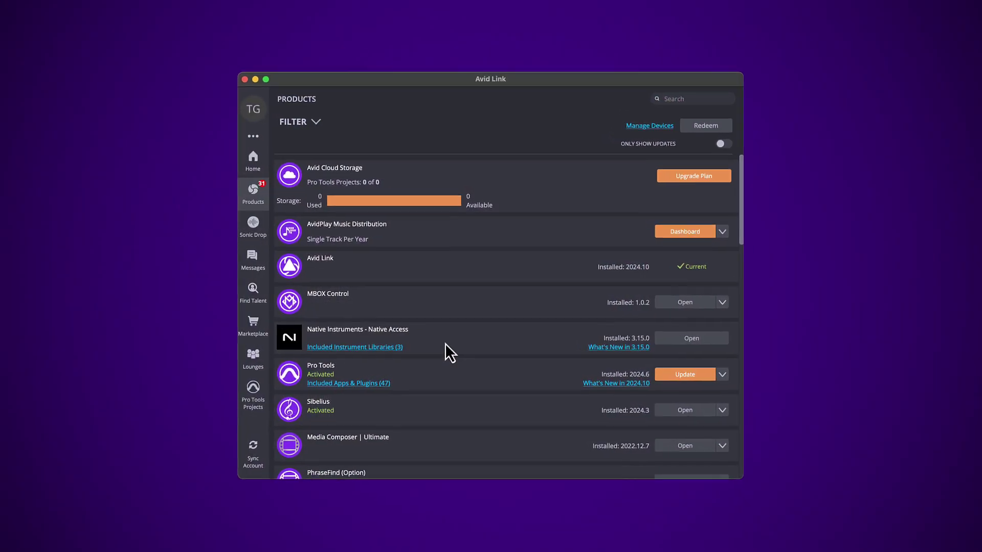
# - Redeem Pro Tools Factory Essentials from the included libraries and register its serial in Native Access
pyautogui.click(385, 356)
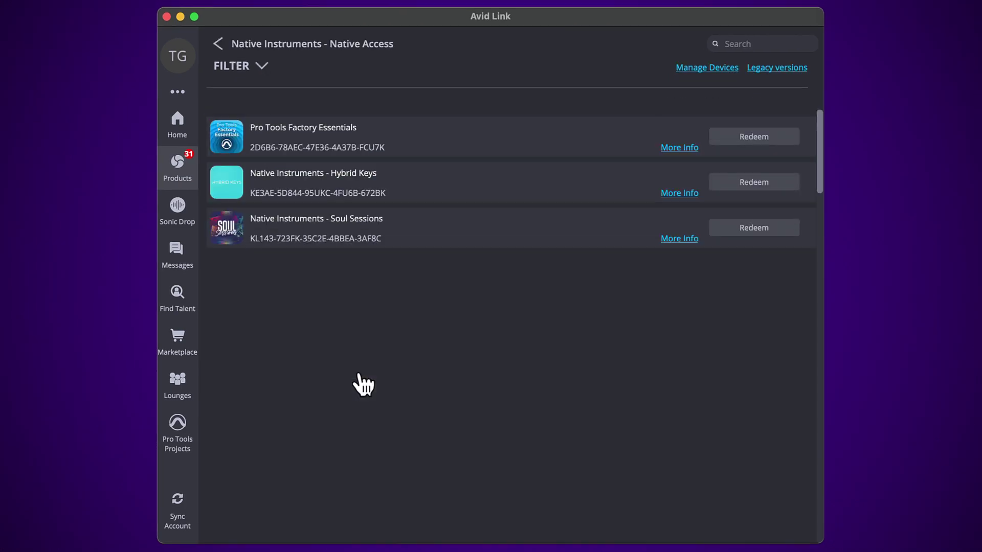
pyautogui.click(742, 116)
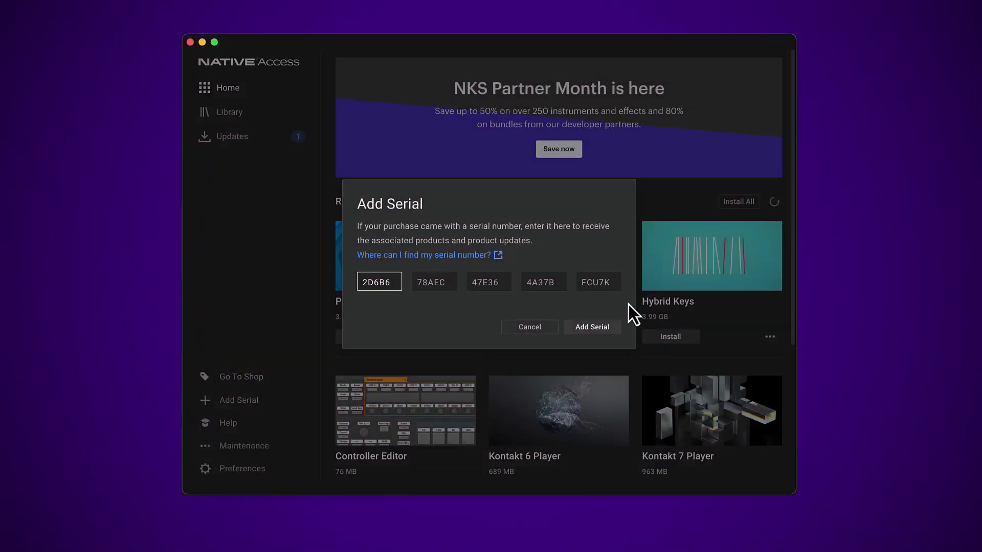
pyautogui.click(615, 325)
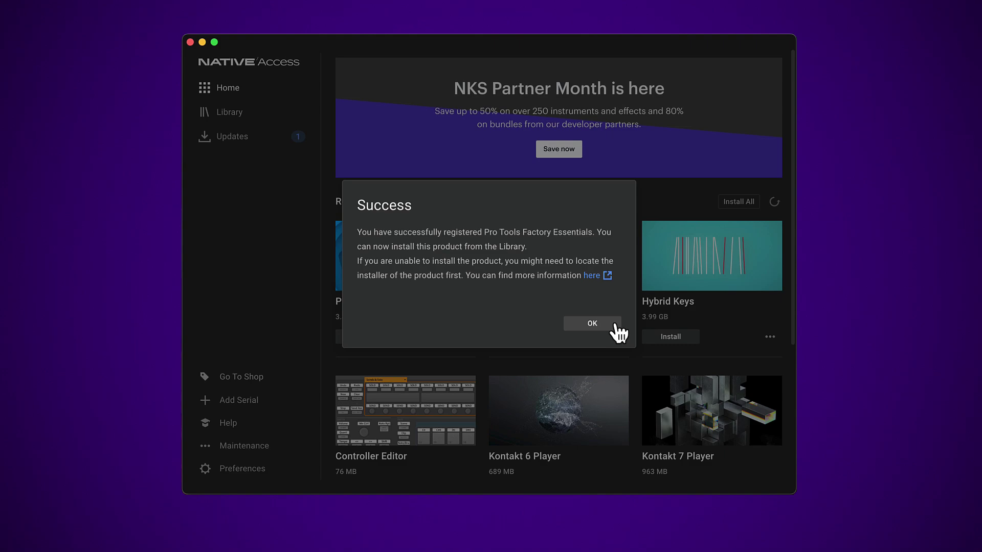
pyautogui.click(592, 323)
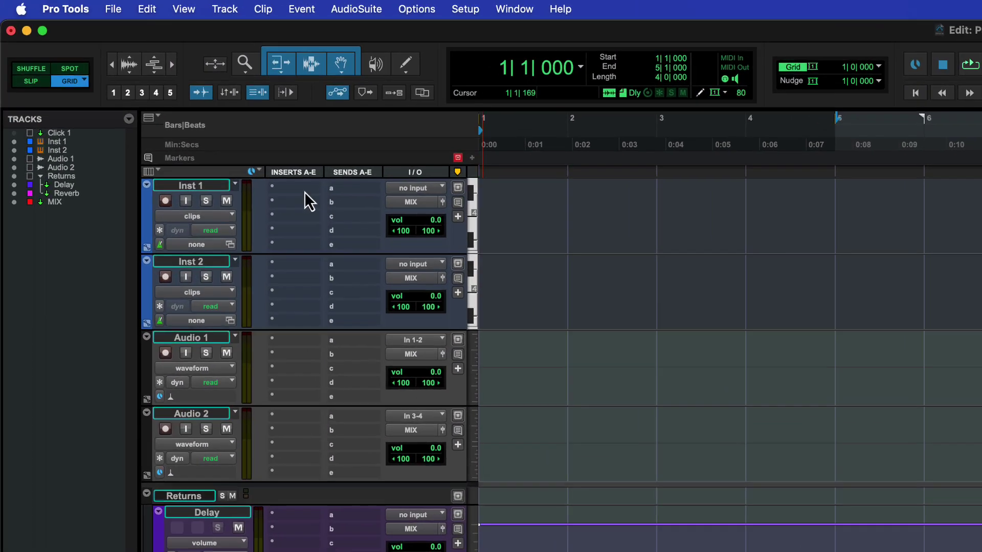
# - Insert Kontakt 8 (stereo) on the Inst 1 track after filtering plugins with 'kont'
pyautogui.click(169, 111)
pyautogui.moveTo(169, 112)
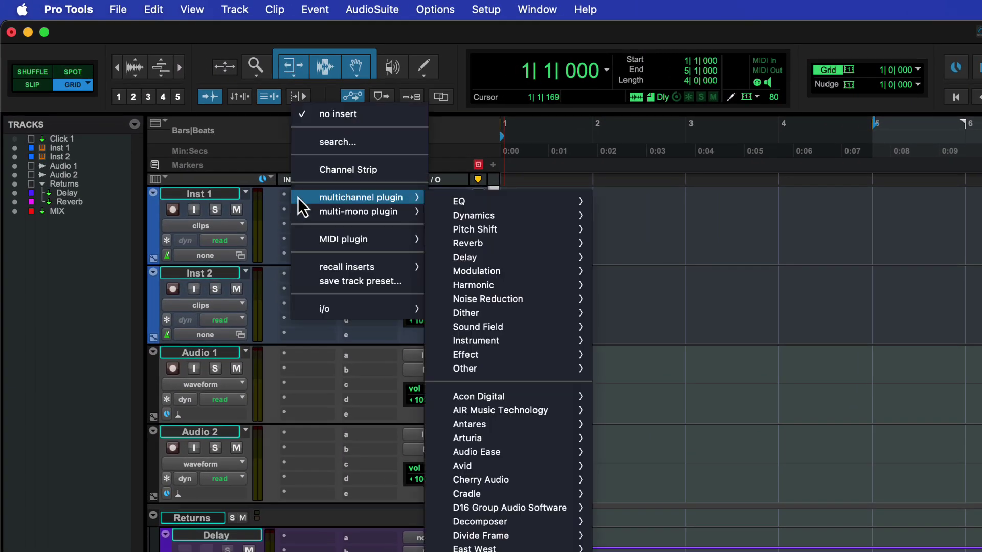
pyautogui.write('kont')
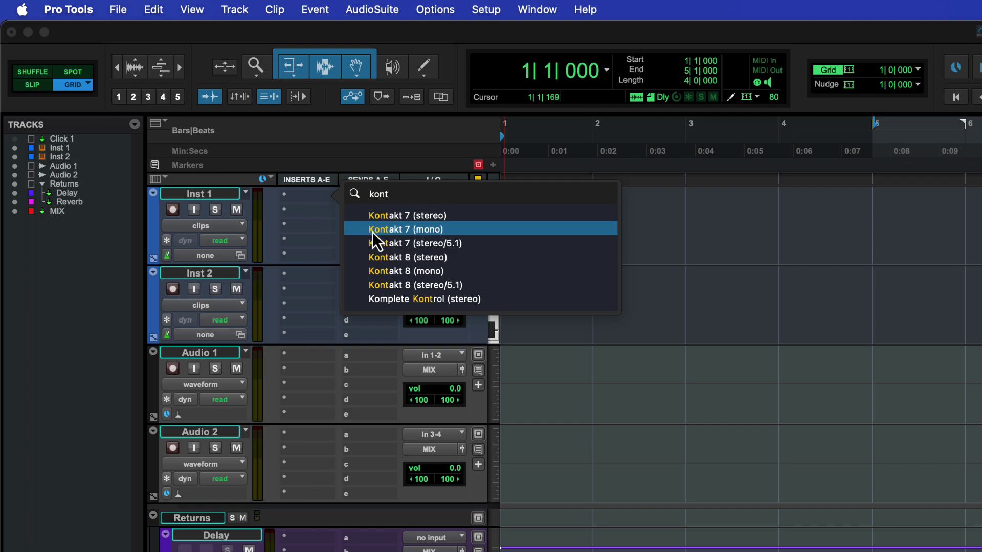
pyautogui.click(399, 256)
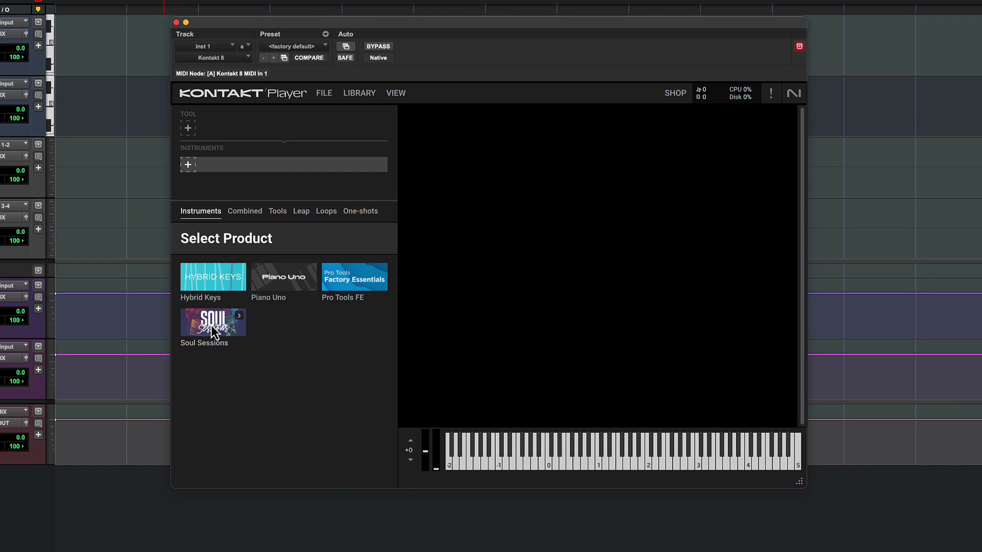
# - Open Pro Tools FE, filter to the Orchestral bank, and select String Ensemble
pyautogui.click(346, 283)
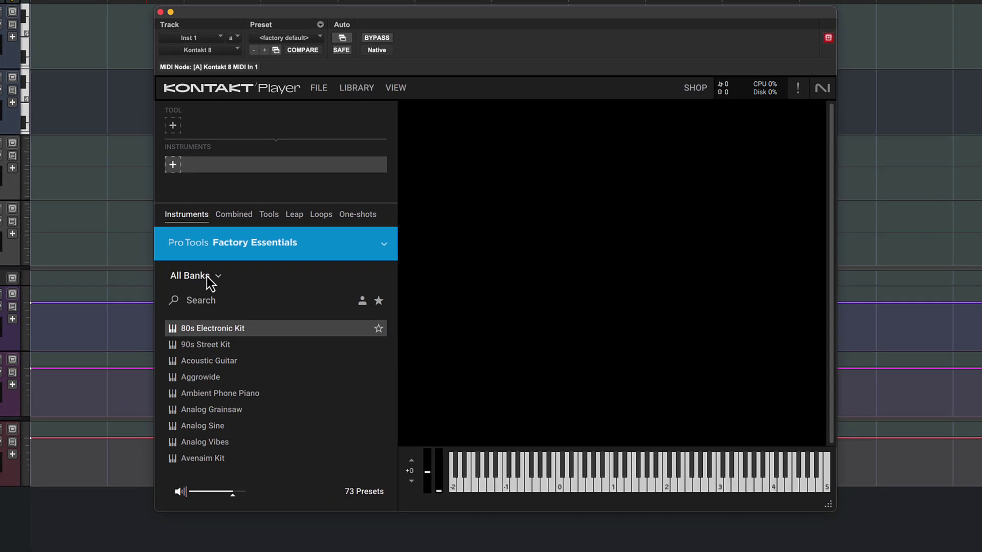
pyautogui.click(224, 271)
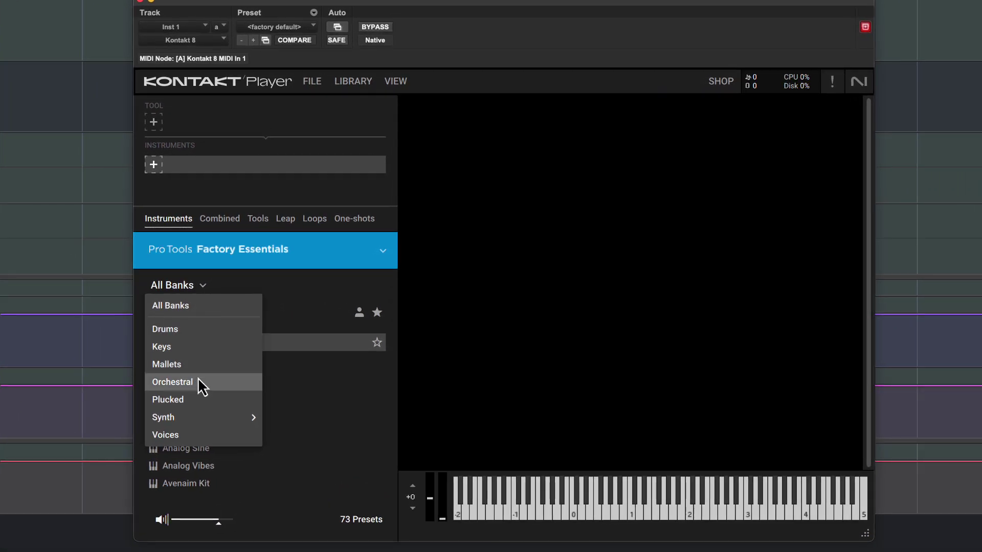
pyautogui.click(198, 378)
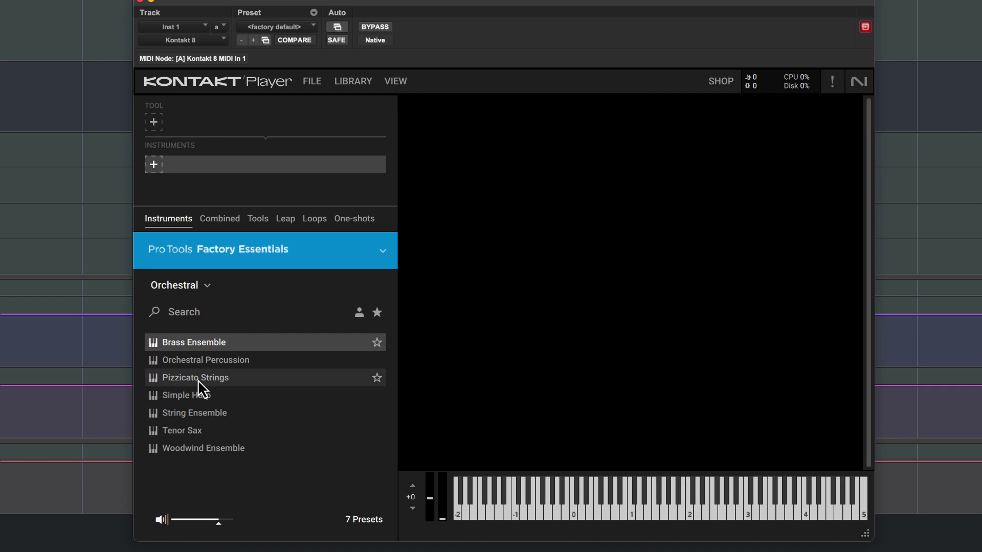
pyautogui.click(204, 378)
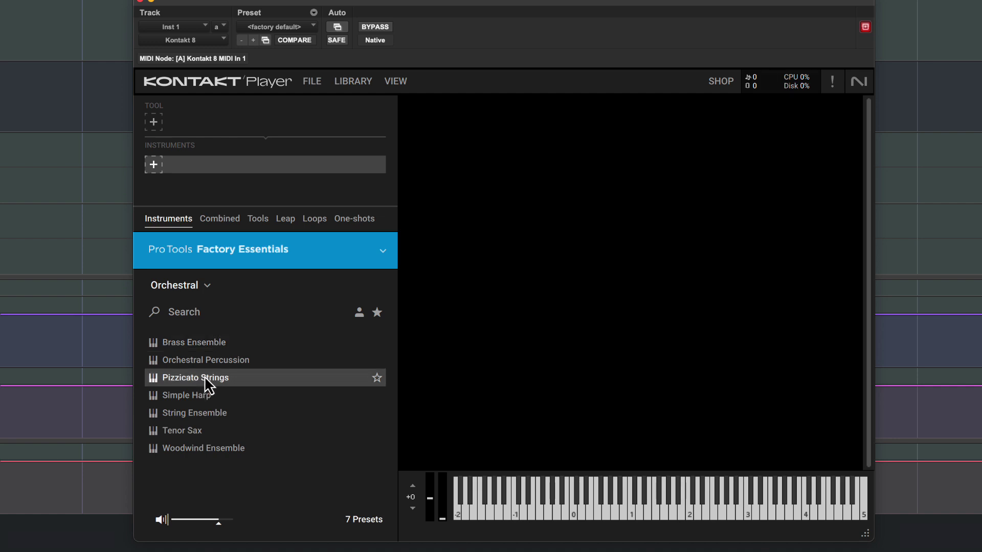
pyautogui.click(205, 393)
pyautogui.click(210, 412)
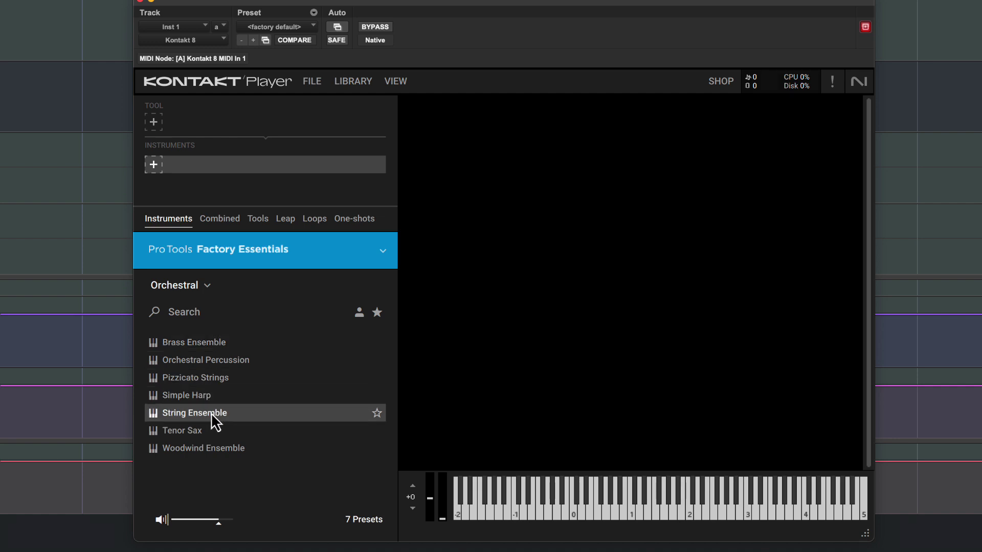
# - Load String Ensemble, enlarge the Kontakt window, and select the Inst 1 track
pyautogui.doubleClick(250, 418)
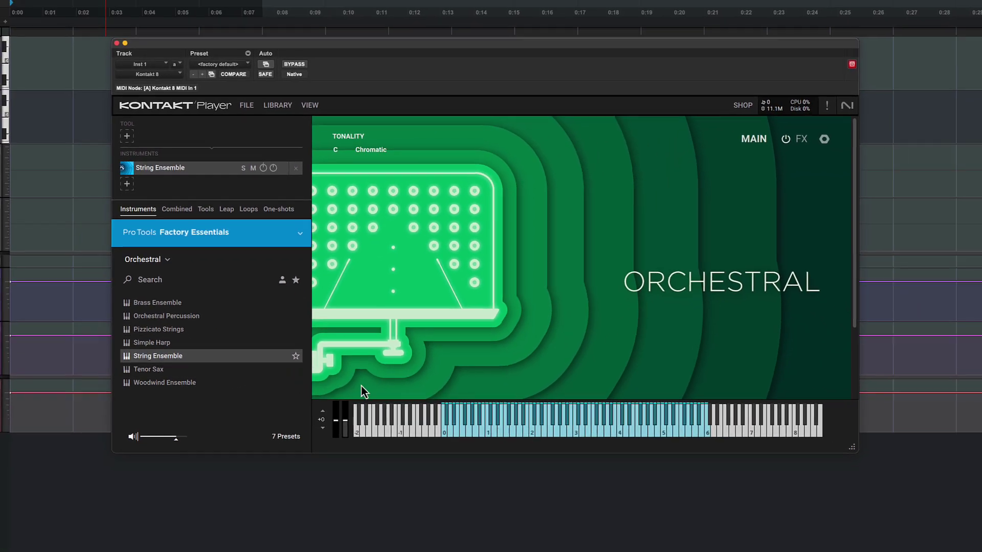
pyautogui.moveTo(849, 448); pyautogui.dragTo(854, 509)
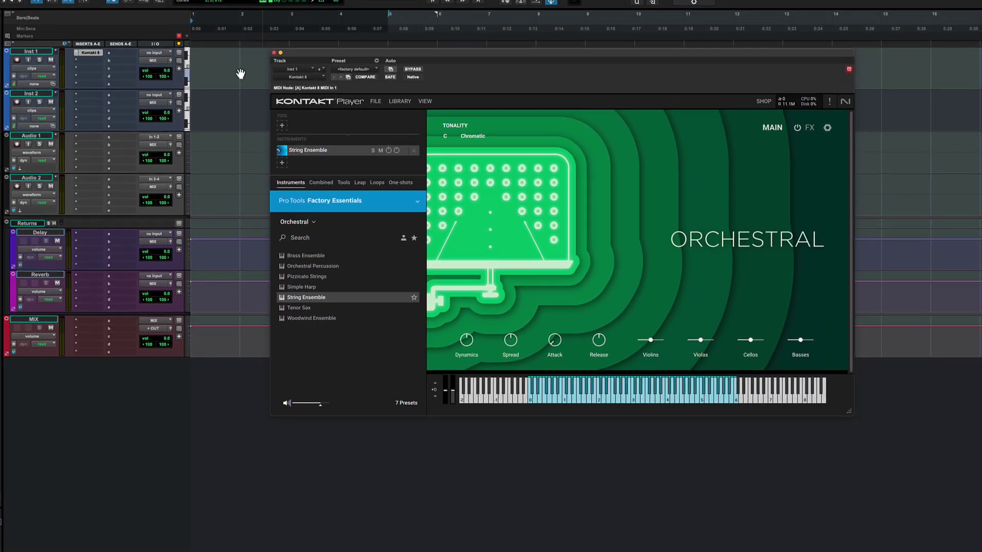
pyautogui.click(43, 51)
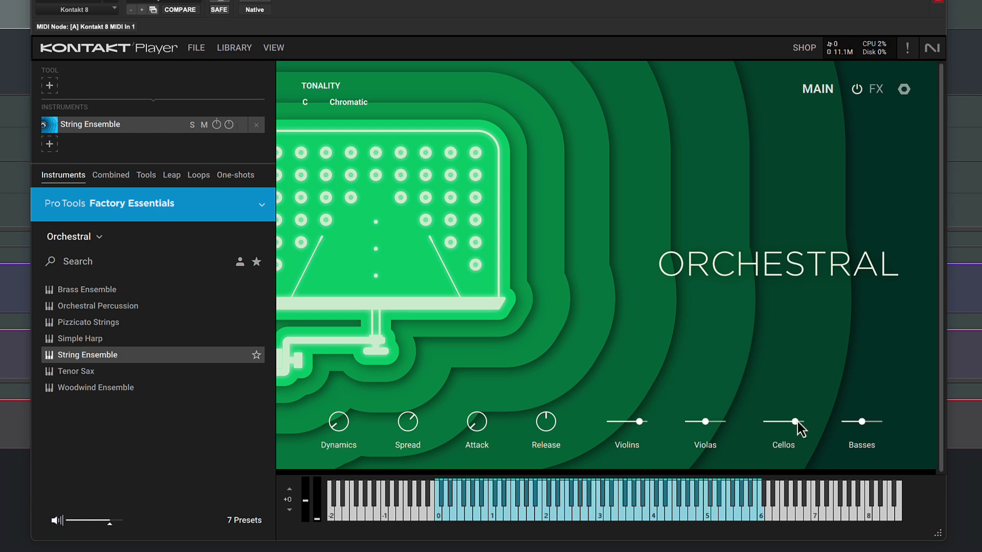
# - Set the String Ensemble convolution reverb to the Chapel impulse with a 33/67% mix
pyautogui.click(877, 91)
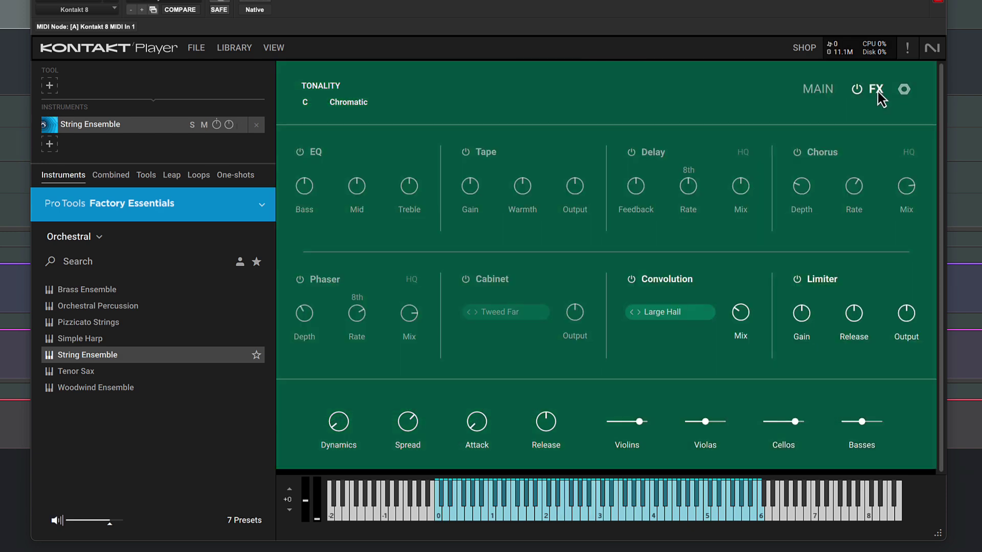
pyautogui.click(669, 311)
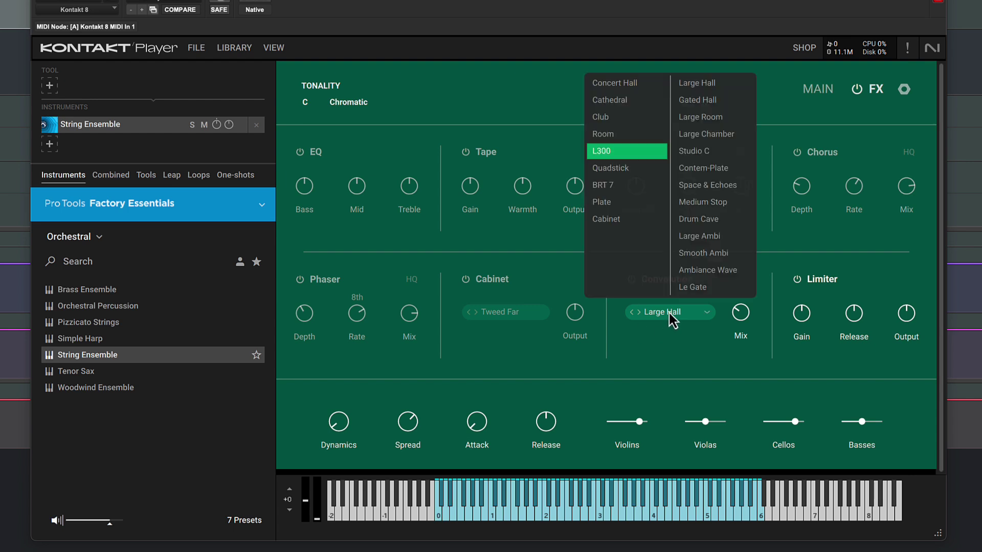
pyautogui.moveTo(613, 185)
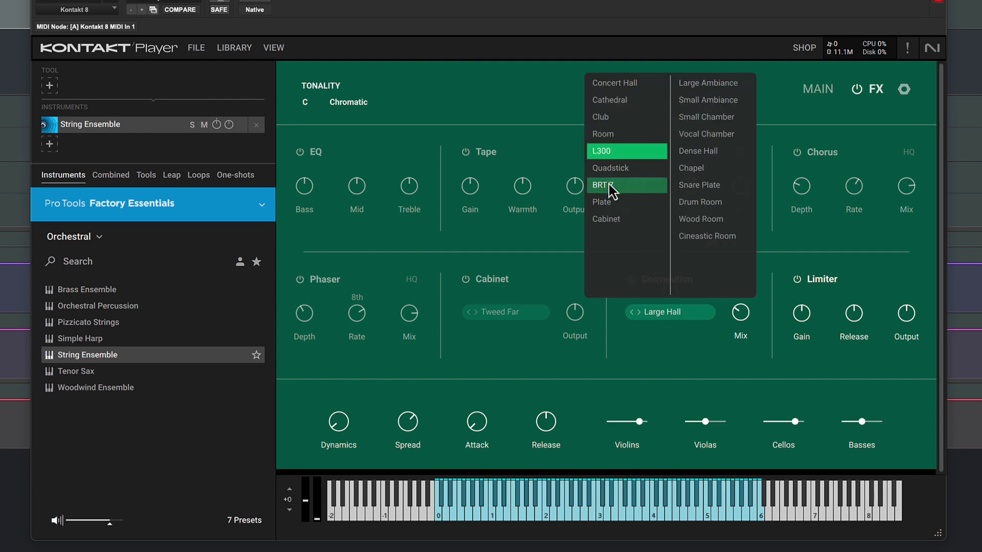
pyautogui.click(704, 168)
pyautogui.click(740, 318)
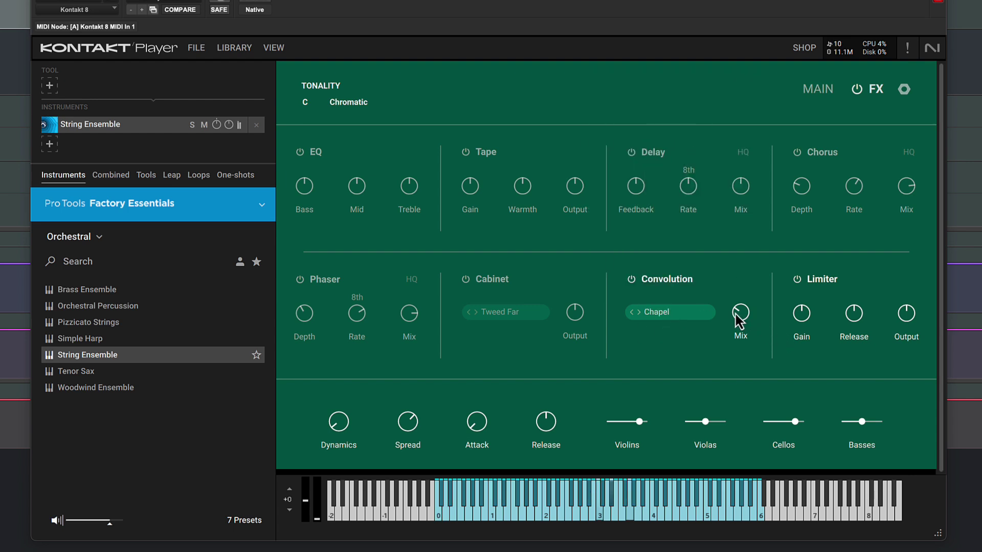
pyautogui.moveTo(739, 314)
pyautogui.mouseDown()
pyautogui.moveTo(744, 300)
pyautogui.moveTo(747, 315)
pyautogui.mouseUp()
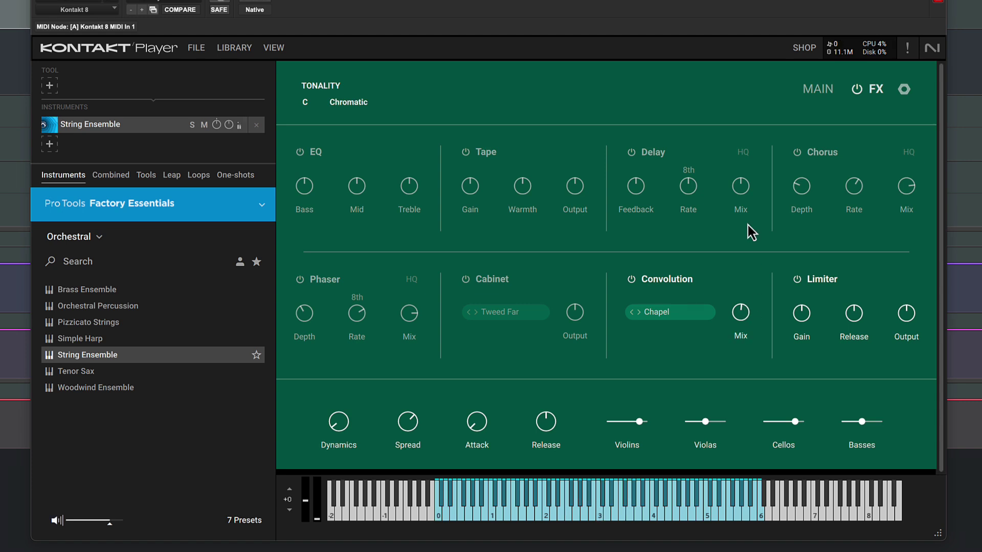
# - Set the String Ensemble tonality to D Minor
pyautogui.click(350, 105)
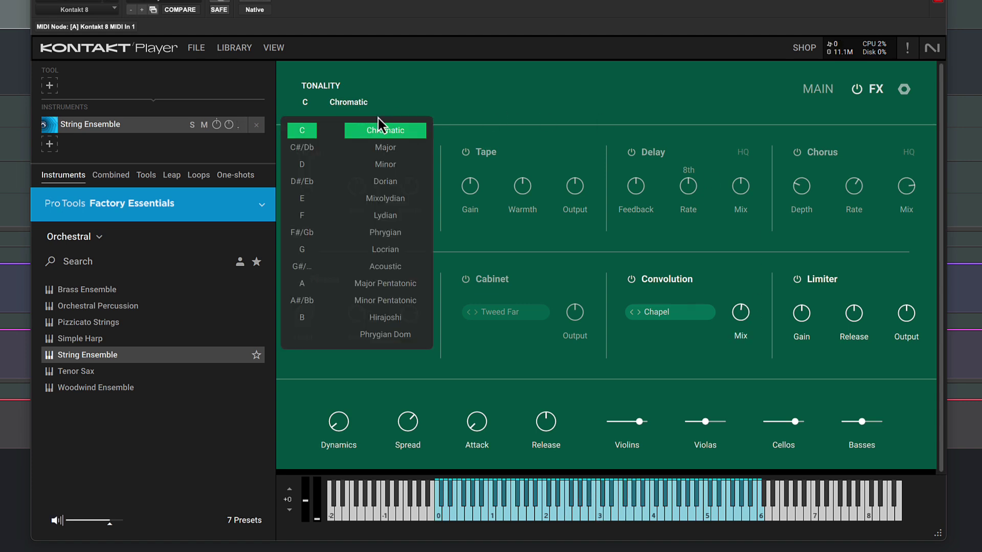
pyautogui.click(335, 171)
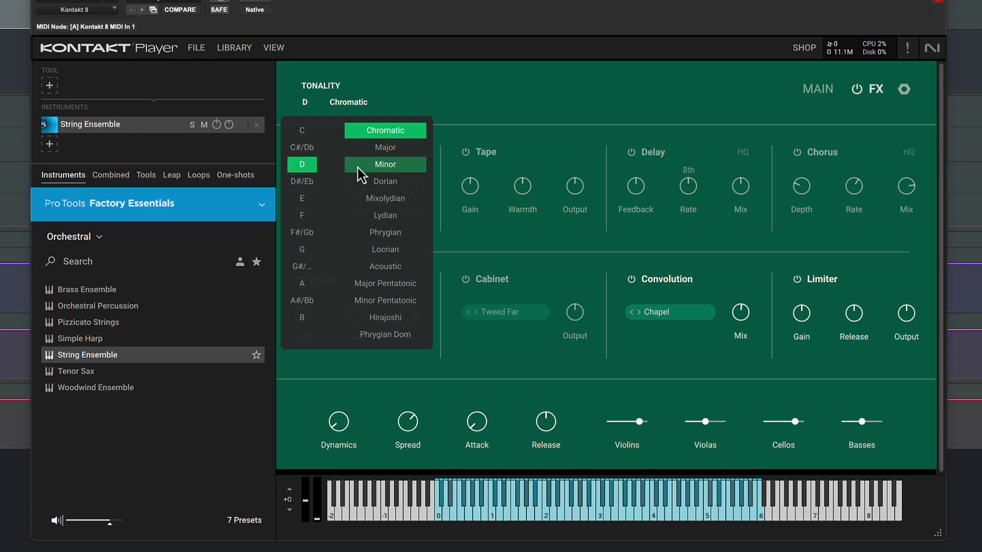
pyautogui.click(398, 167)
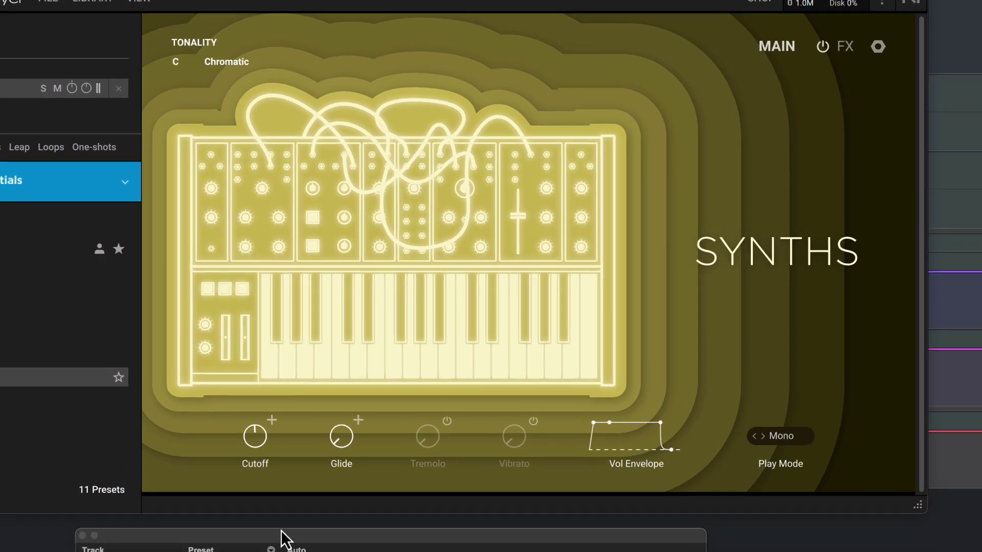
# - Set Mini Bass filter resonance to 44, envelope amount to 27 and glide to 32
pyautogui.click(271, 421)
pyautogui.moveTo(170, 360); pyautogui.dragTo(169, 353)
pyautogui.moveTo(298, 363); pyautogui.dragTo(305, 344)
pyautogui.moveTo(335, 420)
pyautogui.mouseDown()
pyautogui.moveTo(345, 434)
pyautogui.moveTo(343, 419)
pyautogui.mouseUp()
# - Enable the Cabinet effect and raise the delay mix to 64/36%
pyautogui.click(849, 47)
pyautogui.click(364, 269)
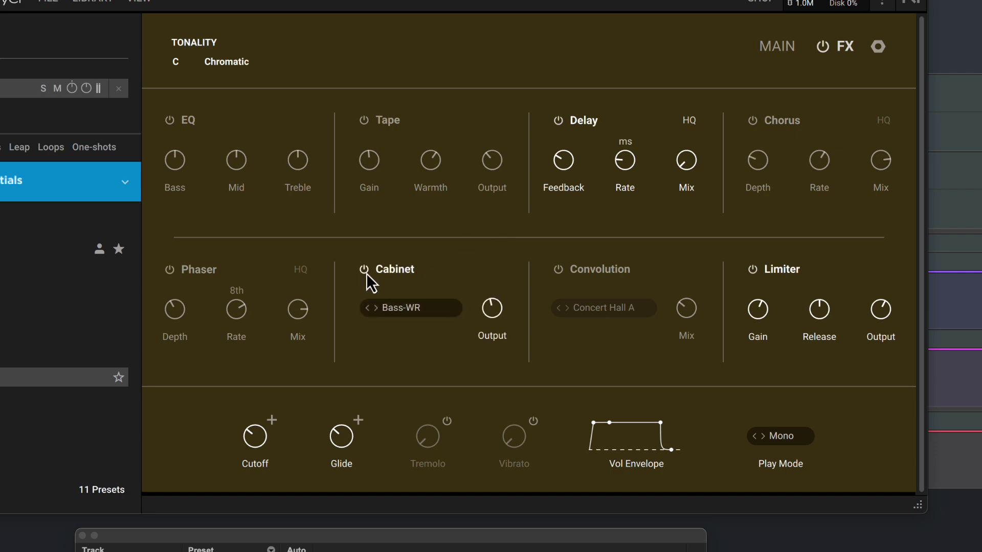
pyautogui.moveTo(698, 184); pyautogui.dragTo(693, 146)
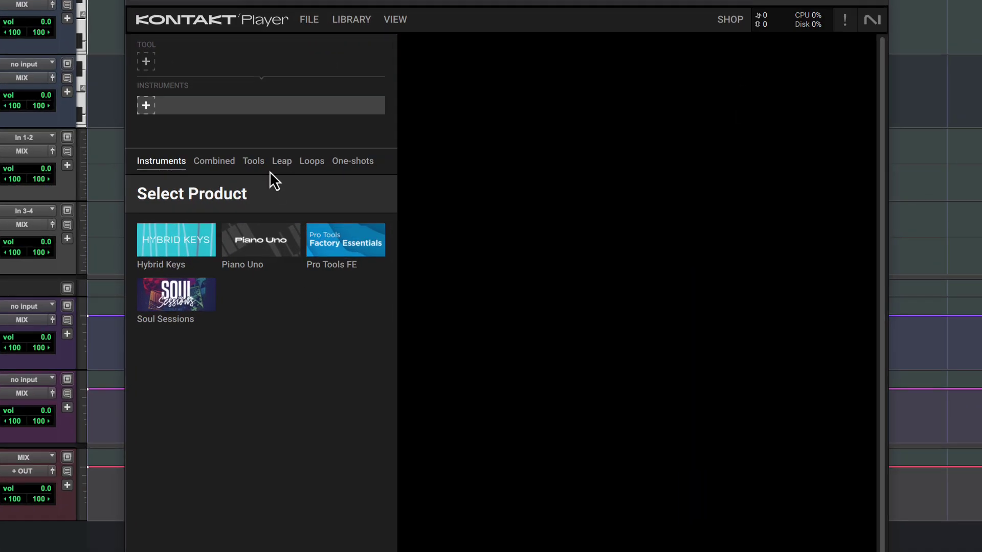
# - Load the Rhodes Chords combination from the Chords tool's Combined presets
pyautogui.click(319, 179)
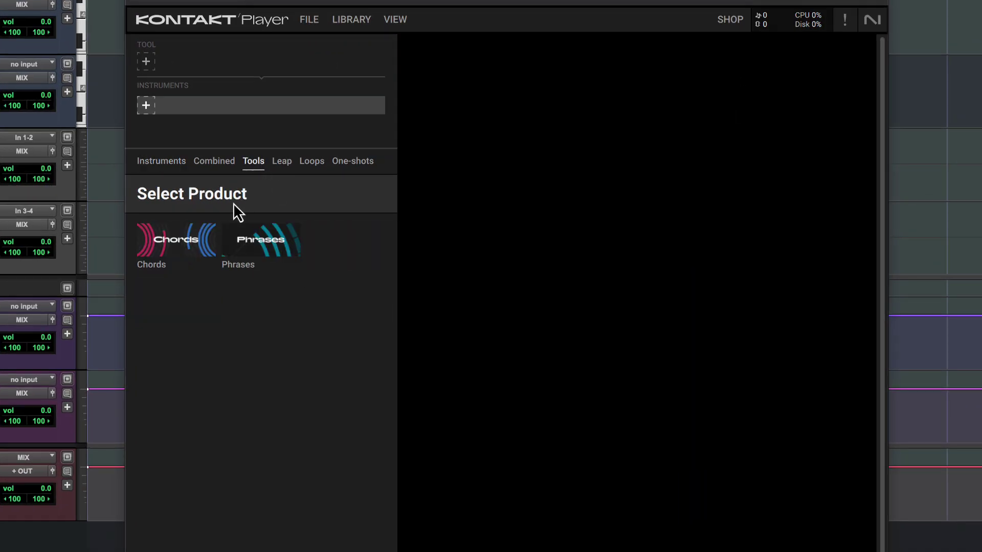
pyautogui.click(177, 247)
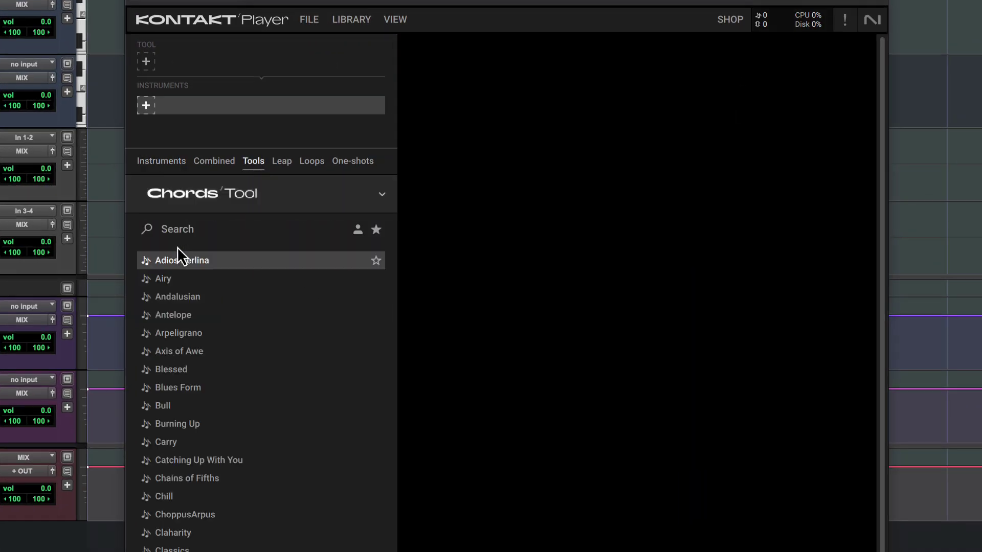
pyautogui.click(222, 165)
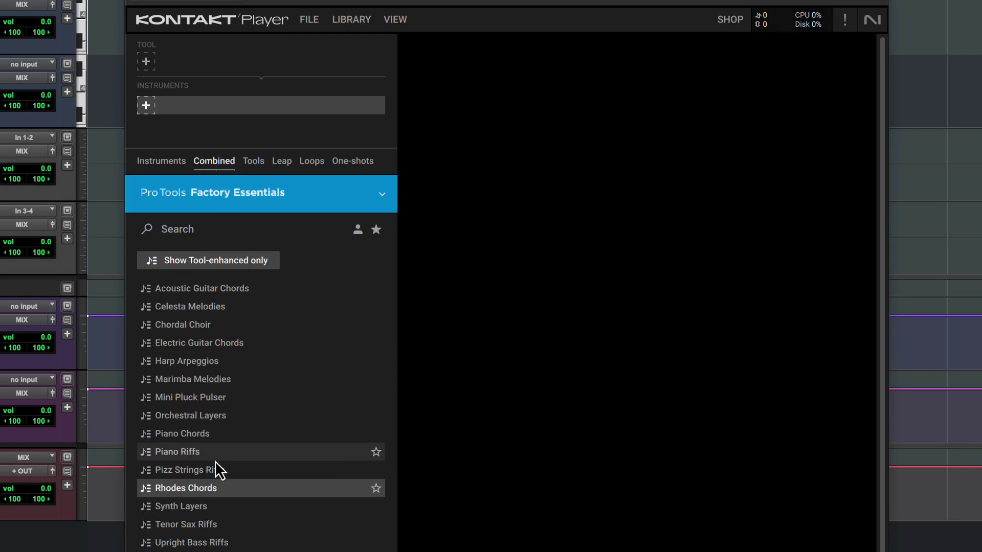
pyautogui.doubleClick(215, 489)
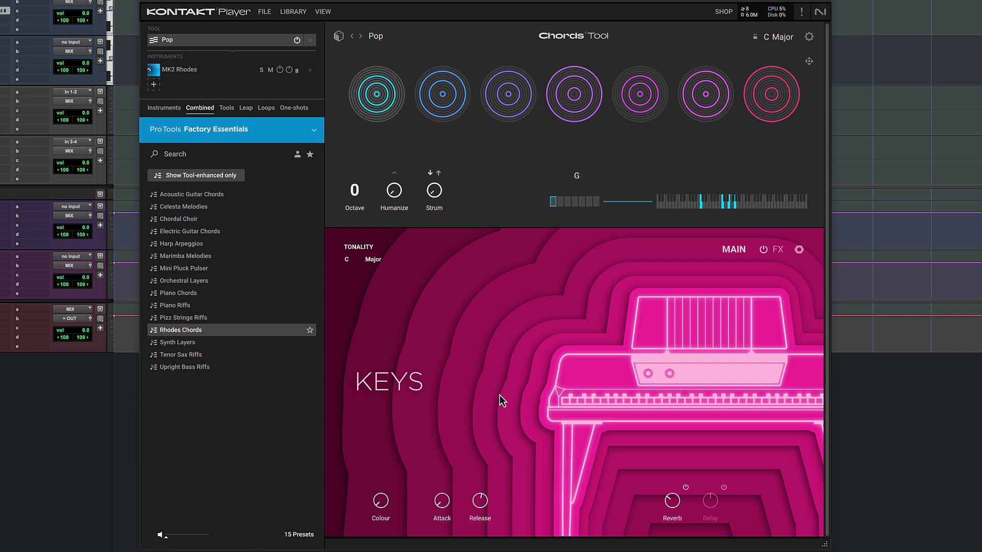
# - Remove MK2 Rhodes and the Pop chord tool, then load the Mini Pluck Pulser combination
pyautogui.click(309, 70)
pyautogui.click(309, 41)
pyautogui.click(197, 108)
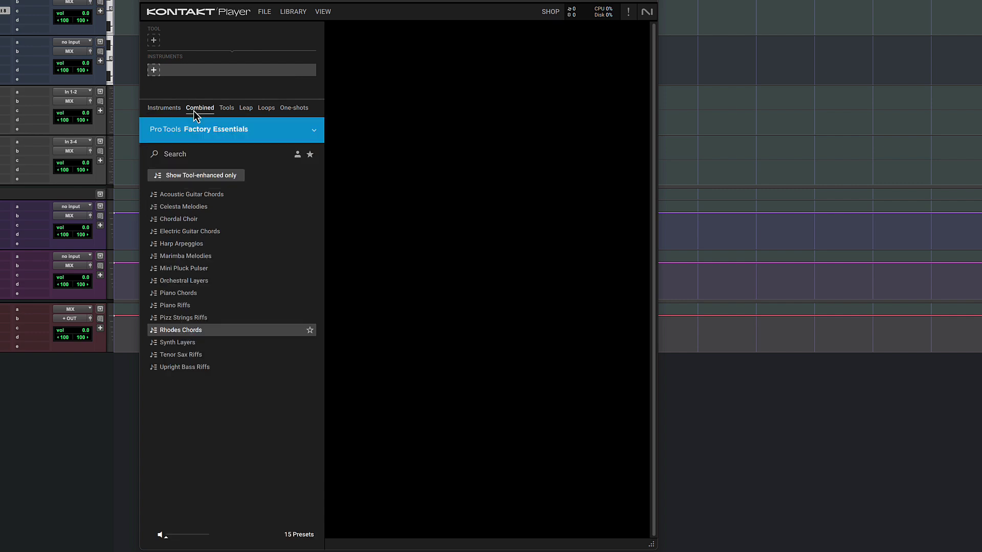
pyautogui.doubleClick(207, 270)
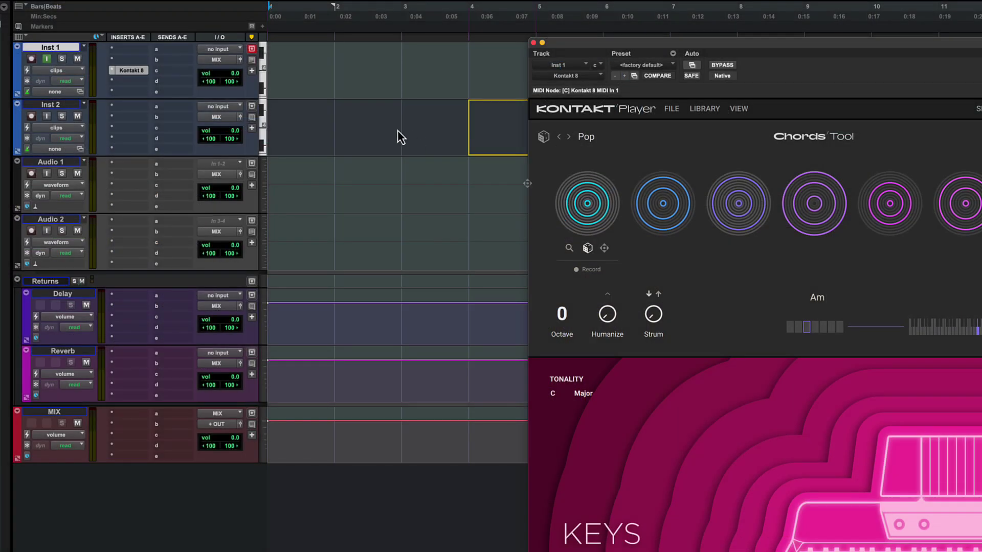
# - Drop the phrase MIDI at bar 1 and the Am chord onto the Inst 1 track
pyautogui.moveTo(398, 130); pyautogui.dragTo(296, 84)
pyautogui.moveTo(826, 255)
pyautogui.moveTo(832, 249); pyautogui.dragTo(368, 92)
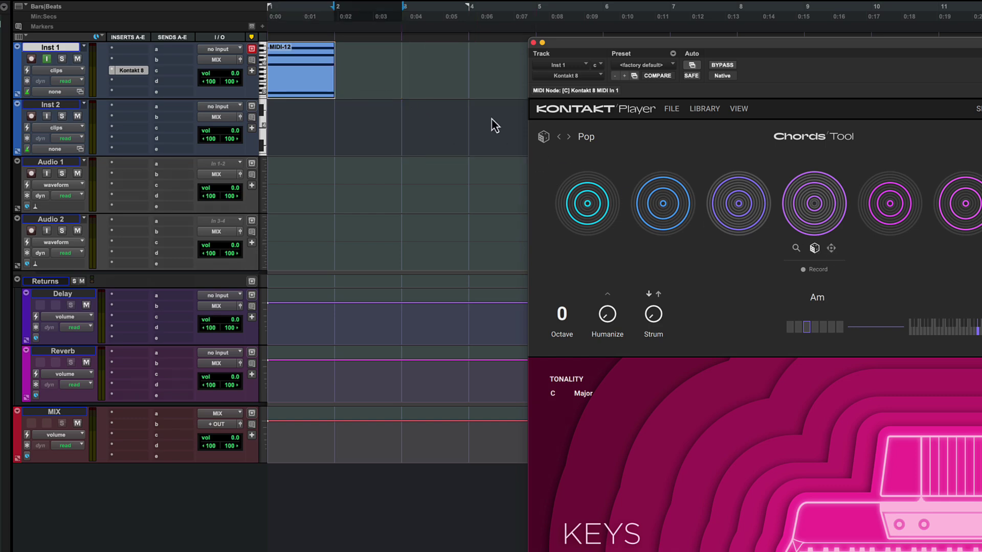
pyautogui.moveTo(695, 265)
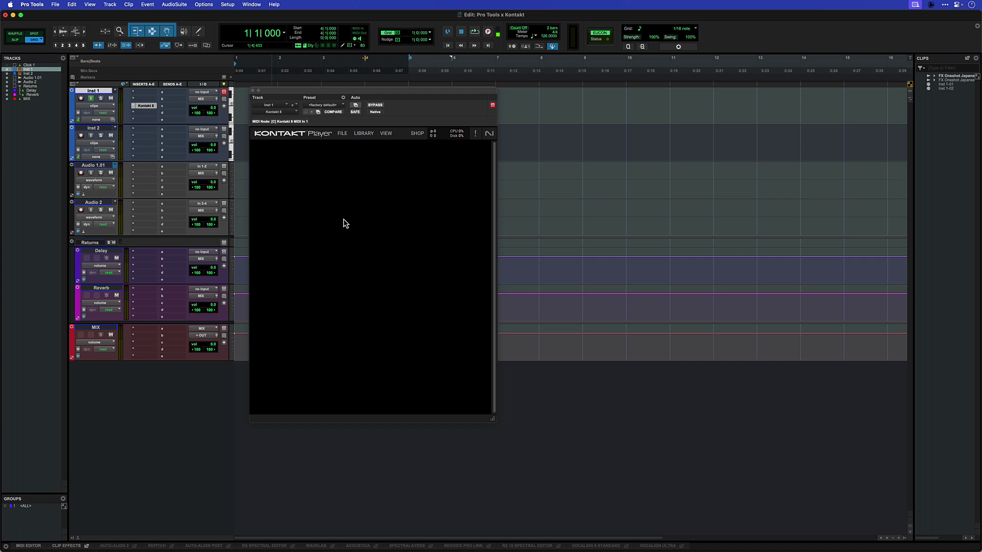
# - Open a new Soundbase workspace and widen its locations list
pyautogui.click(251, 6)
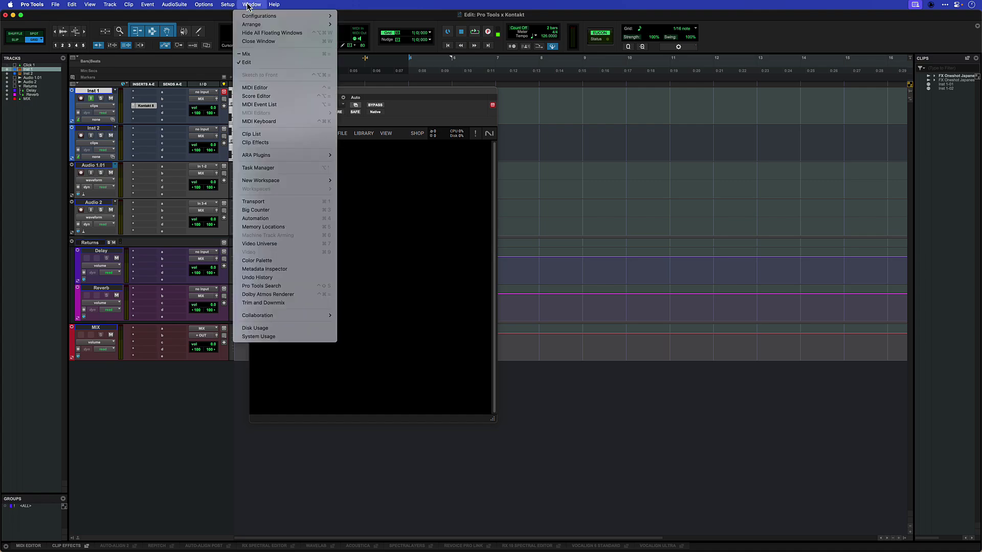
pyautogui.moveTo(317, 181)
pyautogui.click(357, 189)
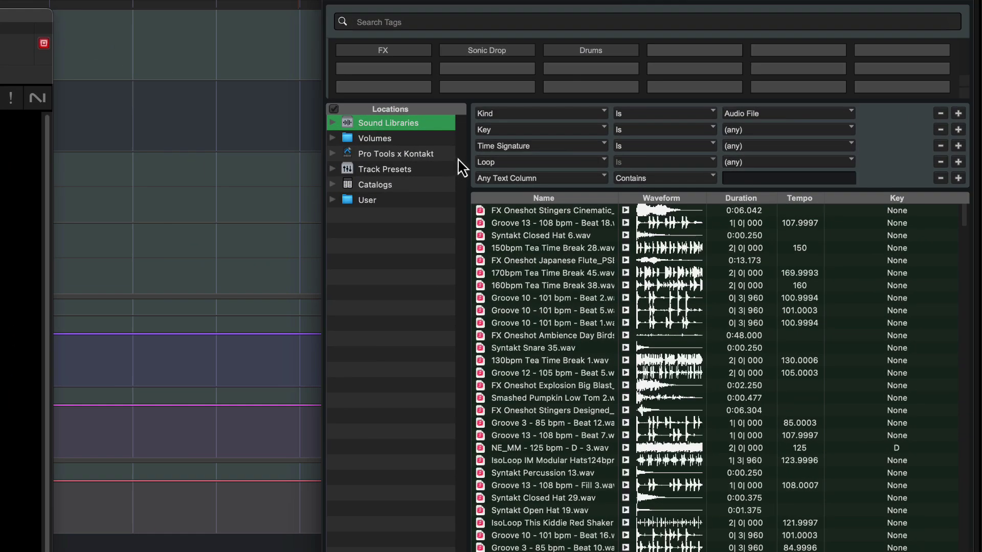
pyautogui.moveTo(463, 168); pyautogui.dragTo(550, 167)
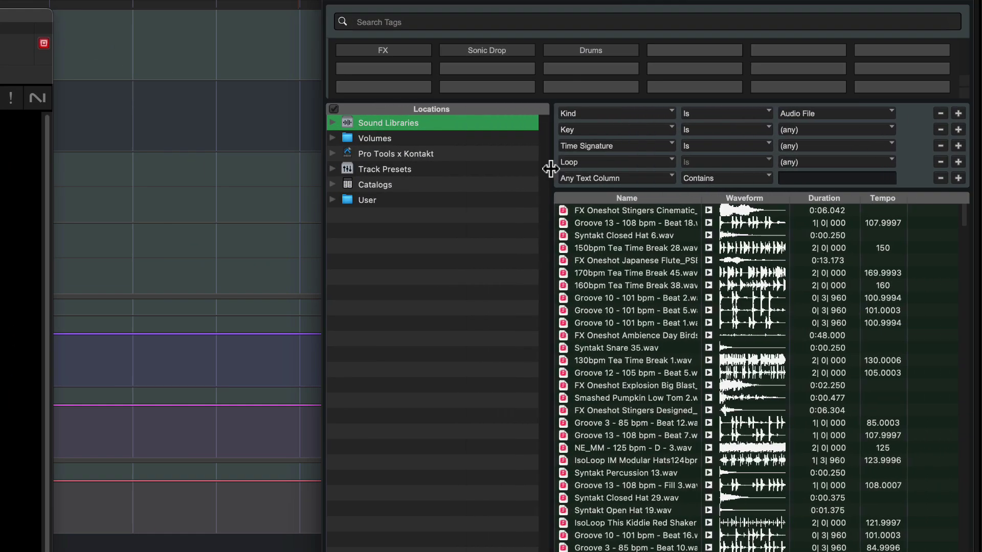
# - Navigate Sound Libraries > Avid Loopmasters 1.0 > DSL_LOOPS, preview DSL_125_Tops_7.wav, and drag it into Kontakt
pyautogui.click(333, 123)
pyautogui.click(348, 154)
pyautogui.click(361, 230)
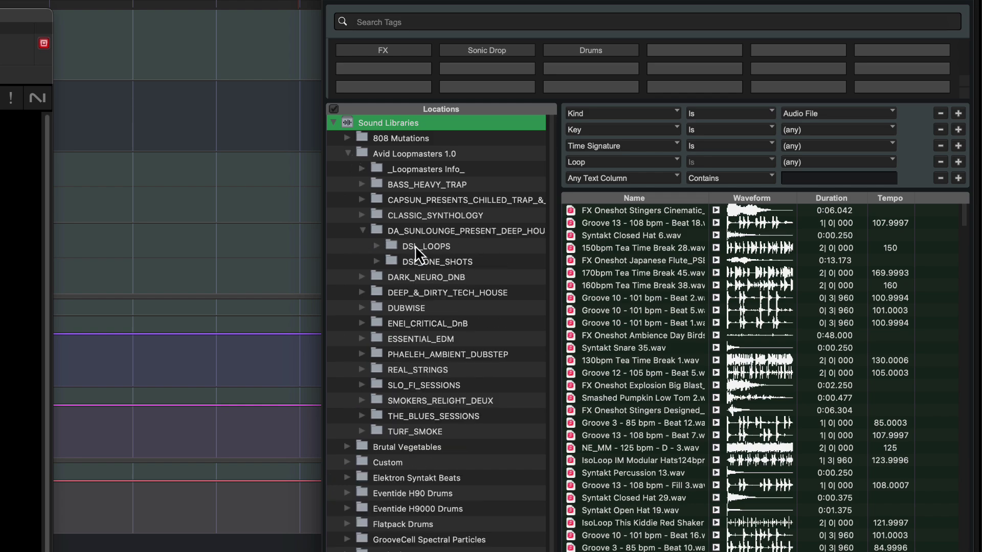
pyautogui.click(422, 246)
pyautogui.click(715, 248)
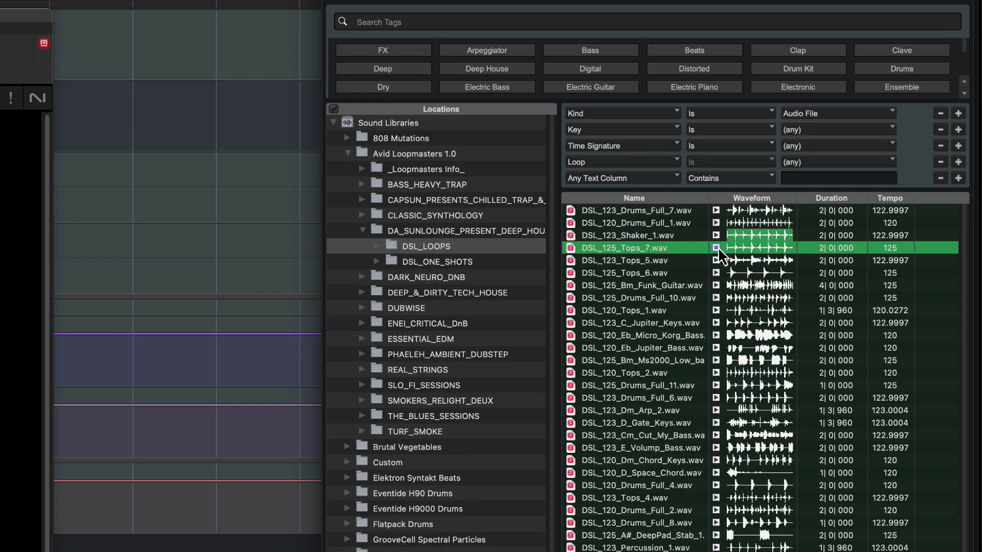
pyautogui.moveTo(717, 247); pyautogui.dragTo(240, 218)
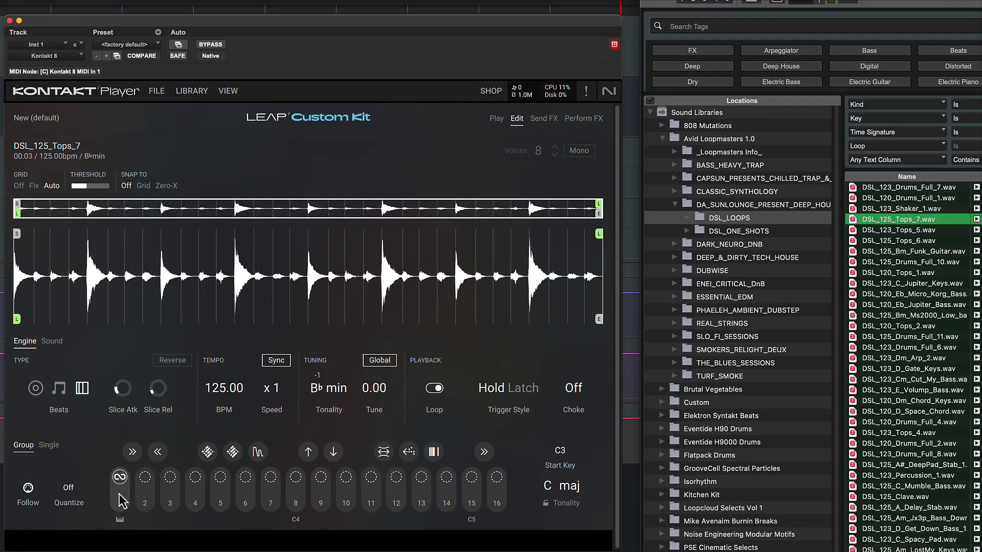
# - Put DSL_125_Drums_Full_10.wav on Leap pad 2 and play pads 1 and 2 together
pyautogui.moveTo(910, 262); pyautogui.dragTo(143, 502)
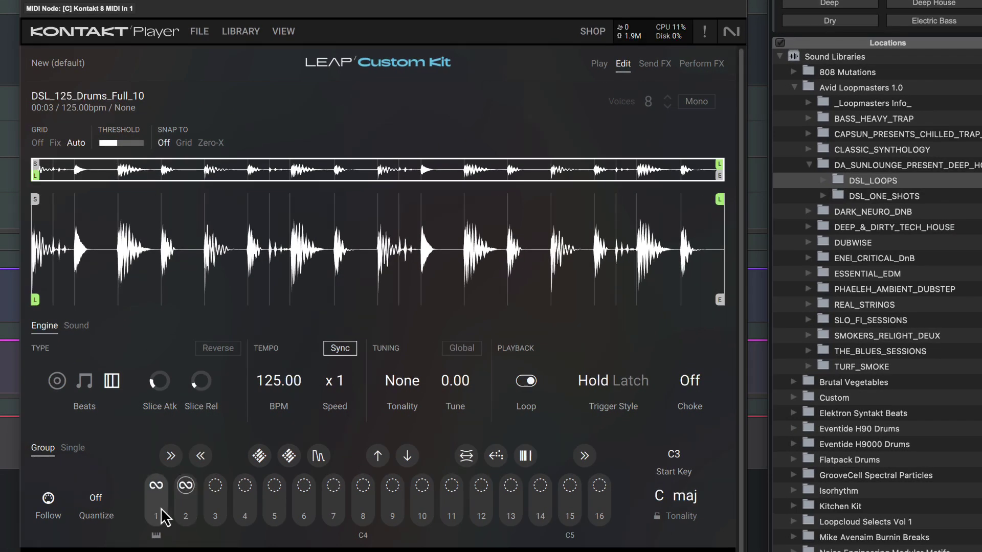
pyautogui.click(155, 507)
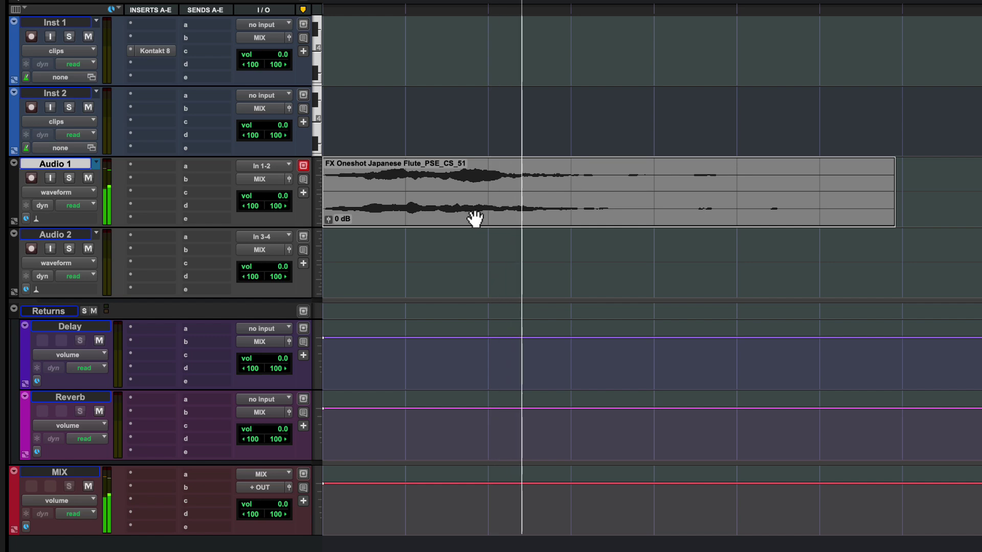
# - Load the Japanese Flute clip from Audio 1 into Kontakt on Inst 1 as a Leap Custom Kit, then switch Leap from Group to Single
pyautogui.click(154, 51)
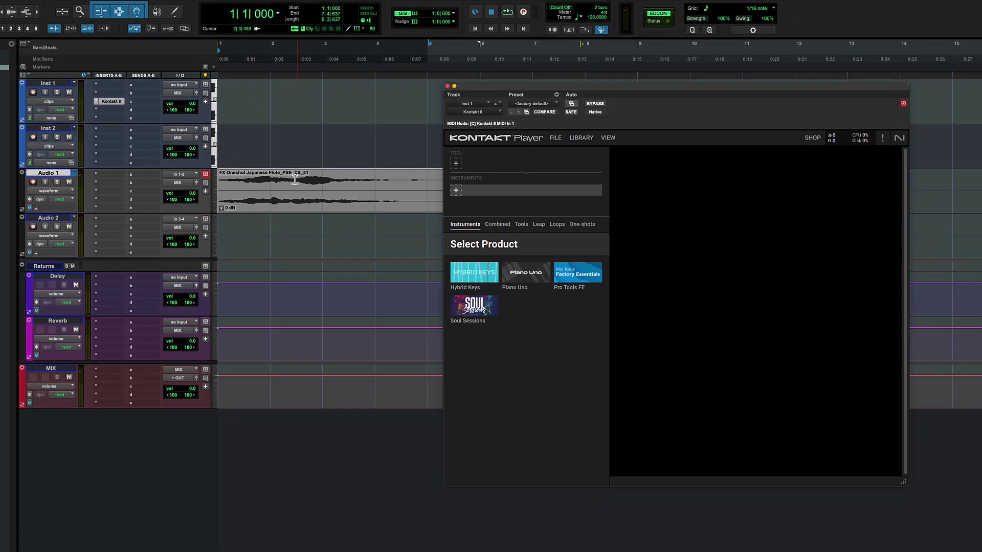
pyautogui.moveTo(328, 210); pyautogui.dragTo(502, 274)
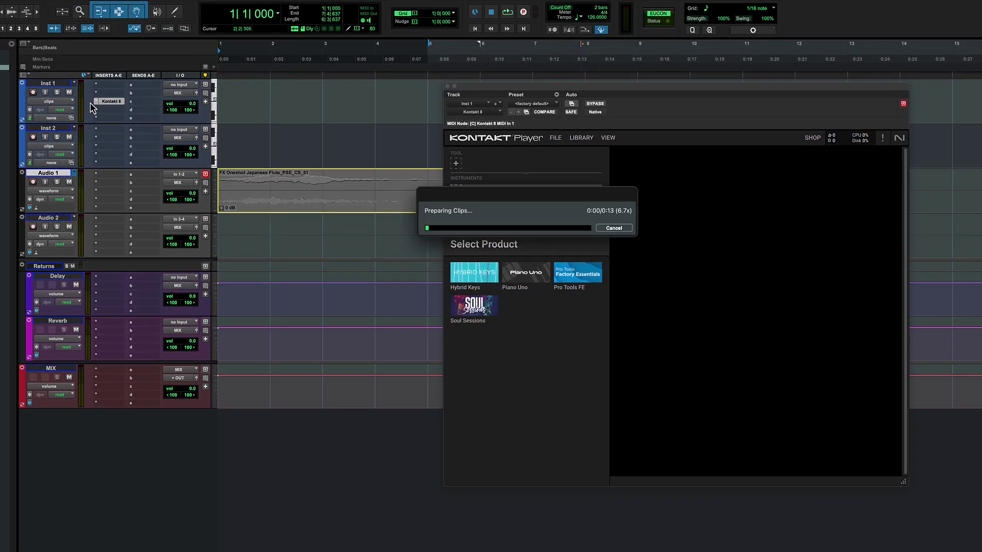
pyautogui.click(59, 84)
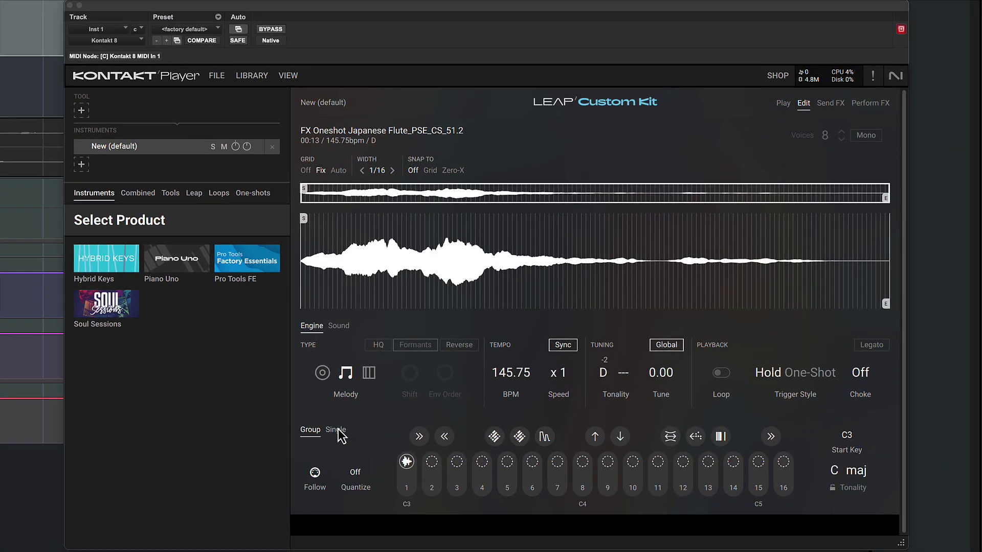
pyautogui.click(454, 417)
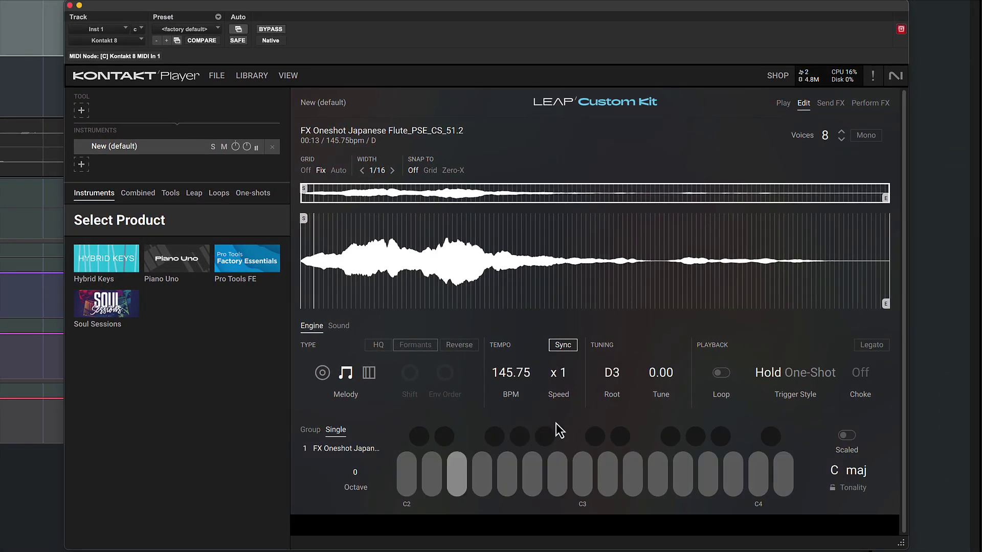